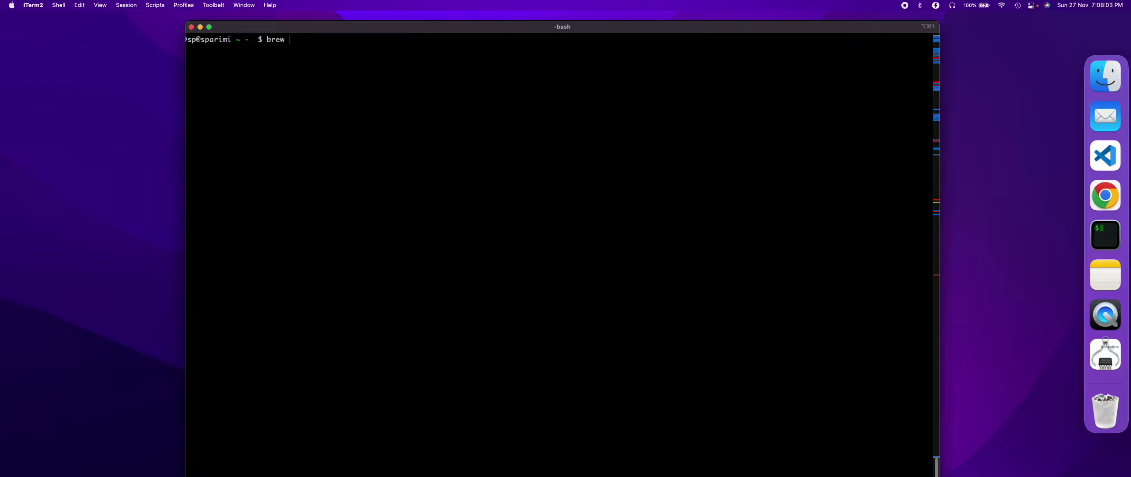
text(install )
text(jmeter)
- Run 'brew install jmeter' at the bash prompt
key(Return)
- Close the storage overview window, then accept the command line developer tools install and licence
drag(438, 27, 407, 16)
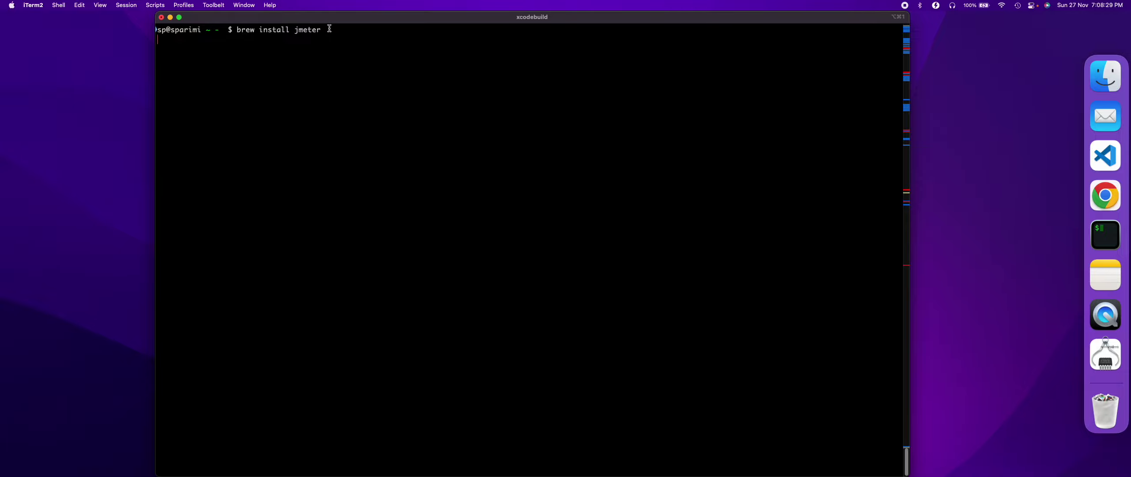
click(1099, 358)
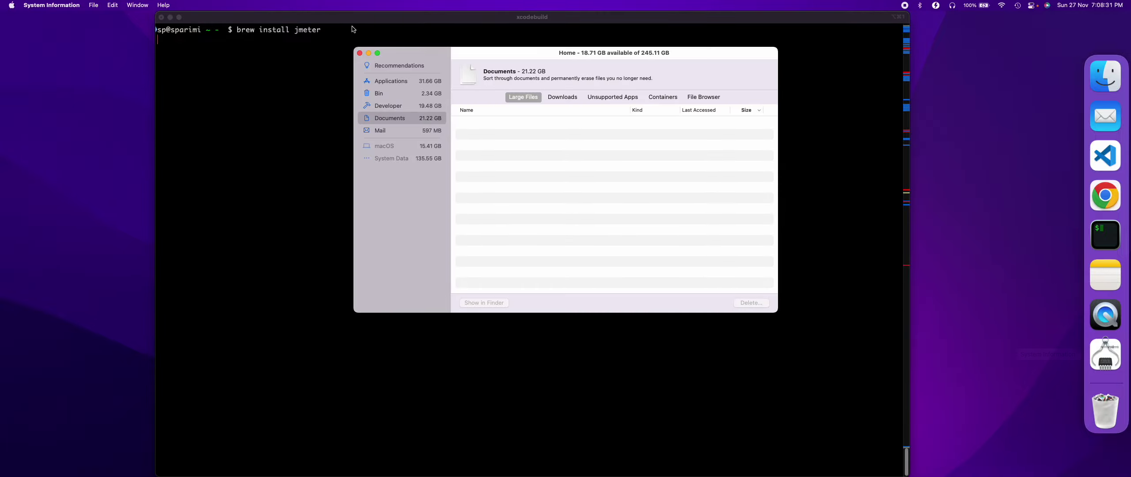
click(360, 53)
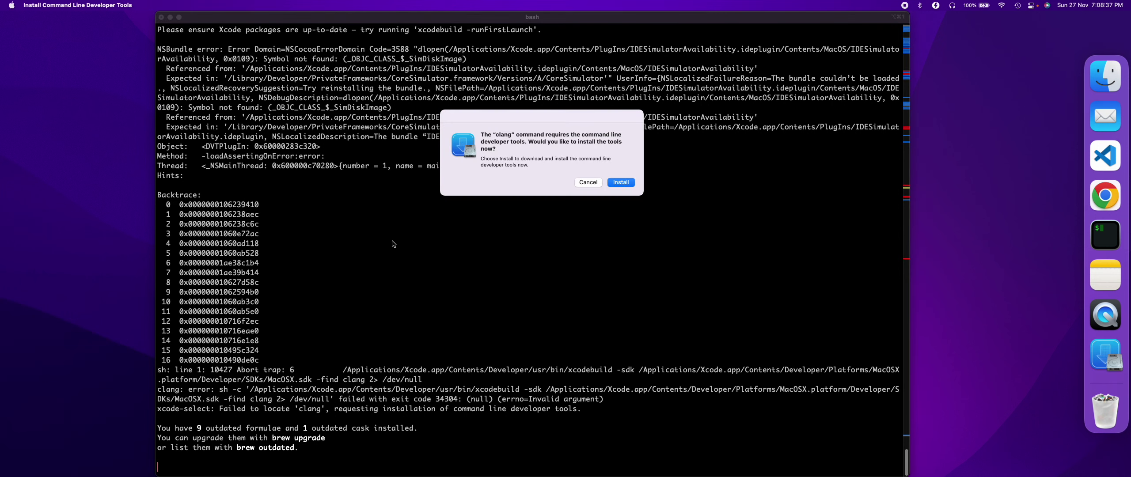
click(625, 183)
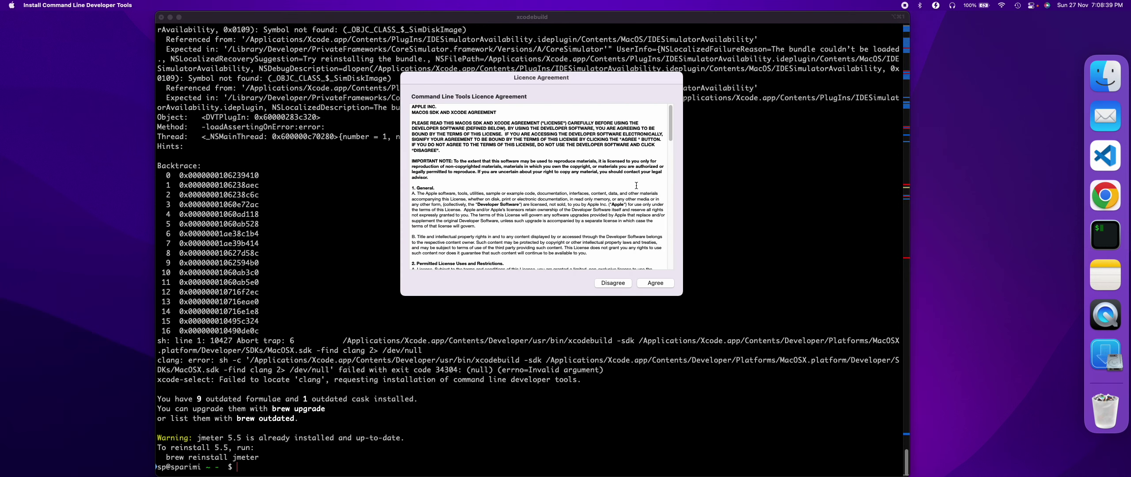
click(650, 283)
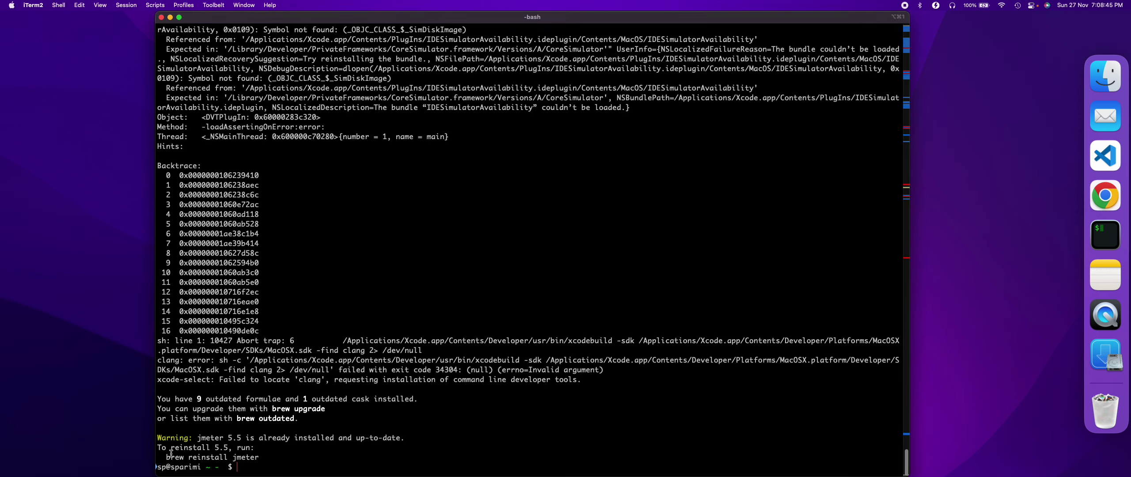
- Copy the suggested 'brew reinstall jmeter' command from the output and run it
drag(201, 437, 354, 439)
click(375, 439)
drag(167, 458, 259, 457)
key(super+c)
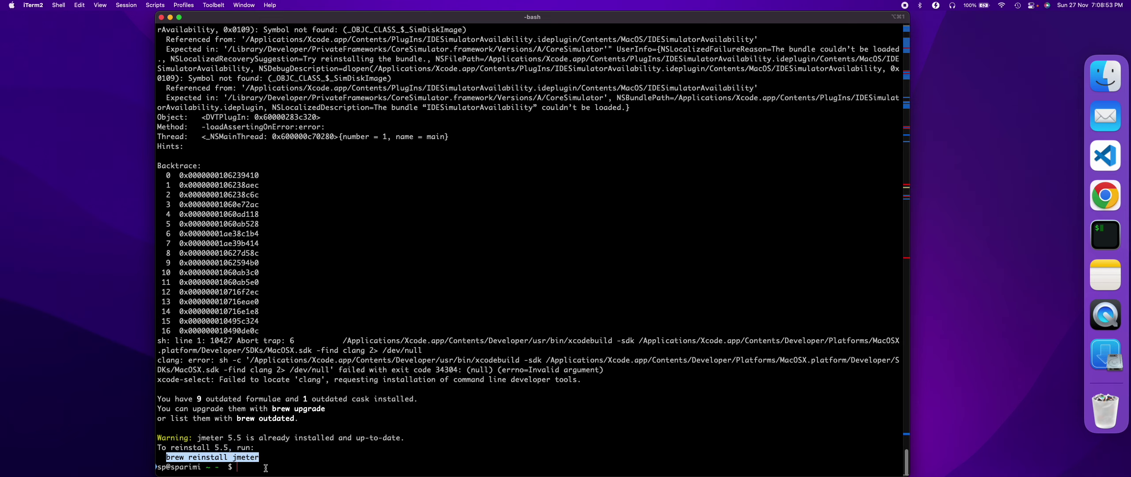
click(253, 470)
key(super+v)
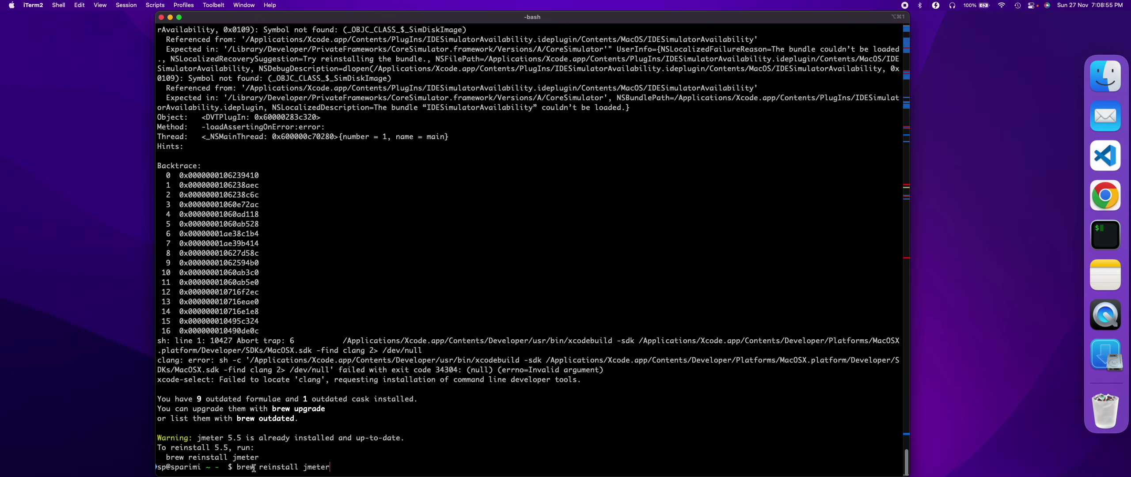
key(Return)
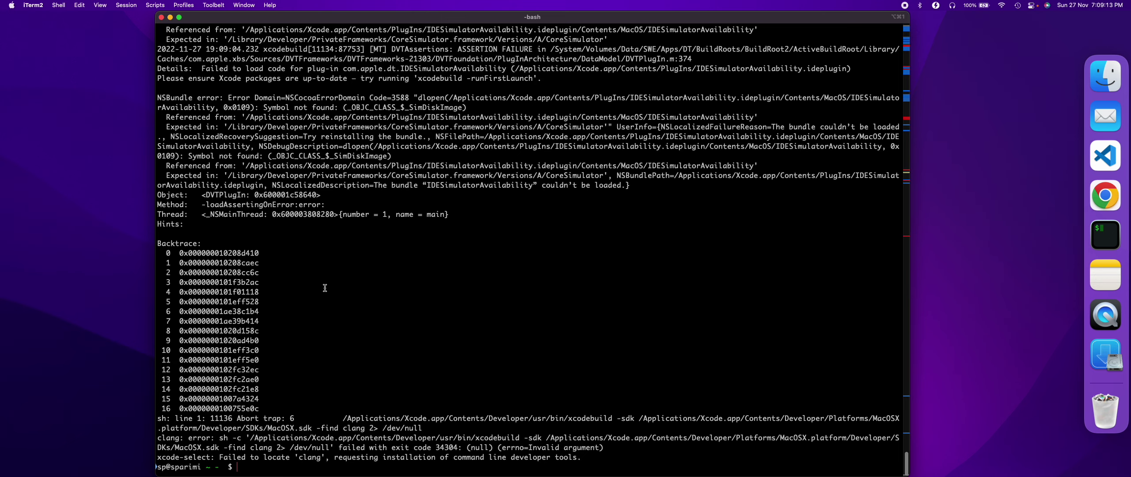
text(jmeter)
- Run 'jmeter' to open the Apache JMeter 5.5 GUI
key(Return)
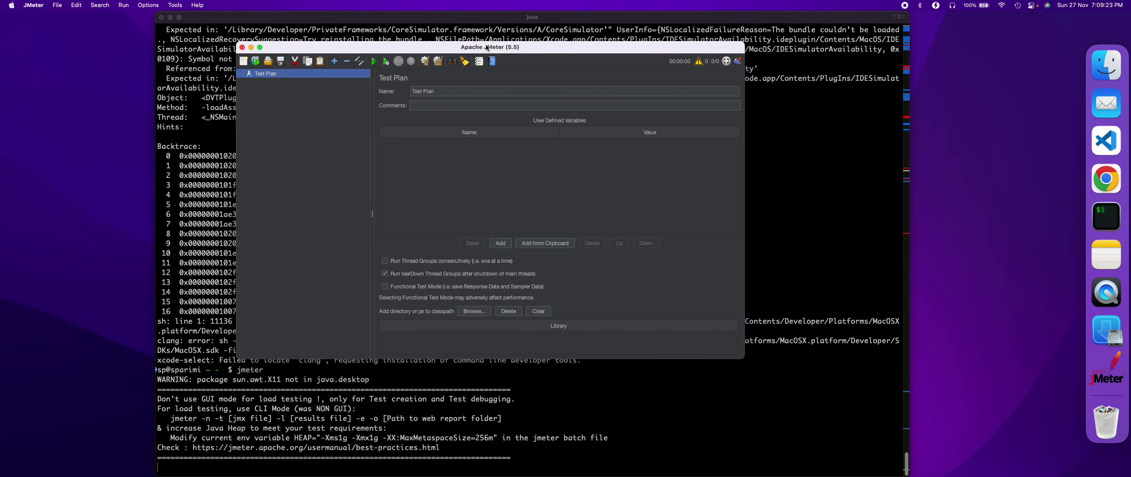
- Maximize the JMeter window, widen the Test Plan panel slightly, then quit JMeter
double_click(484, 46)
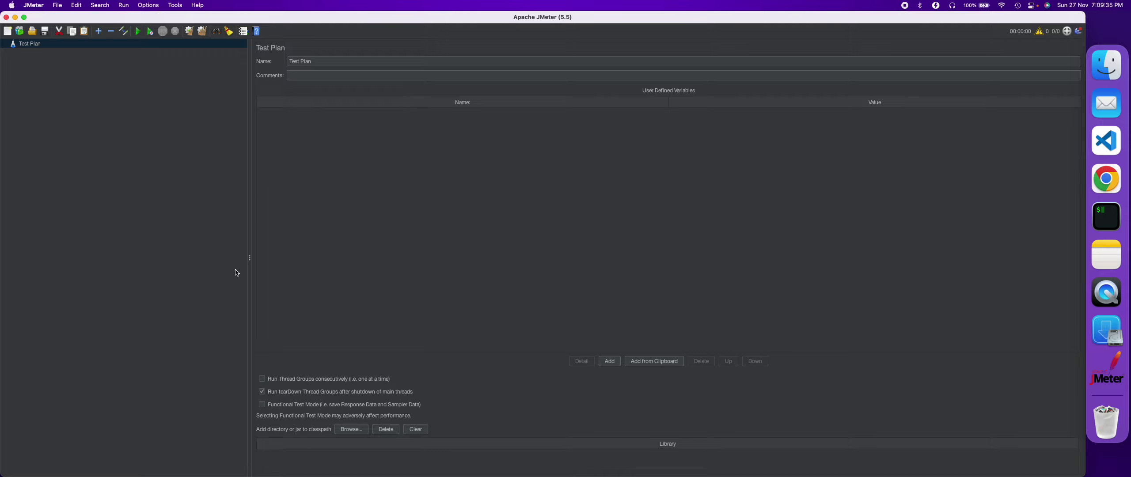
drag(252, 260, 246, 252)
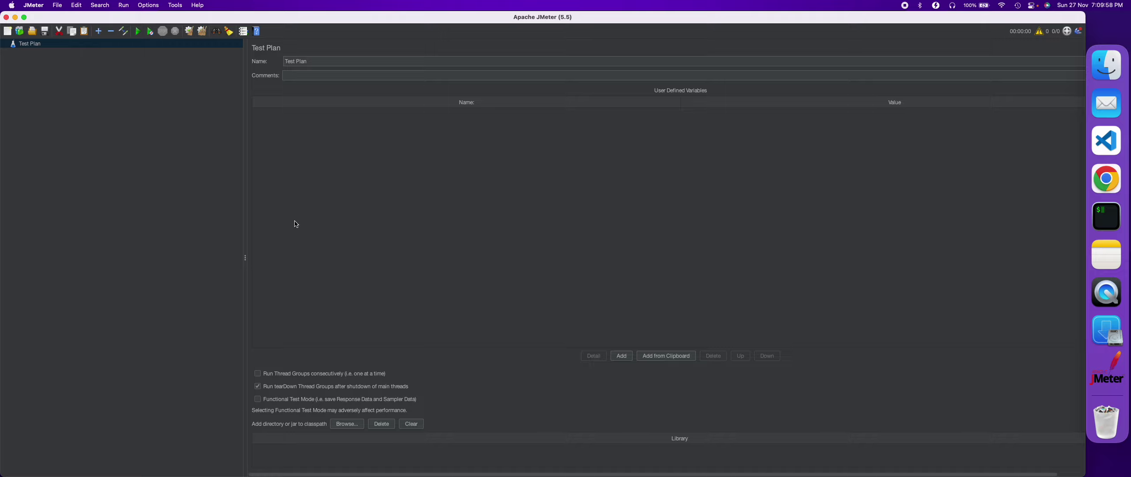
click(38, 6)
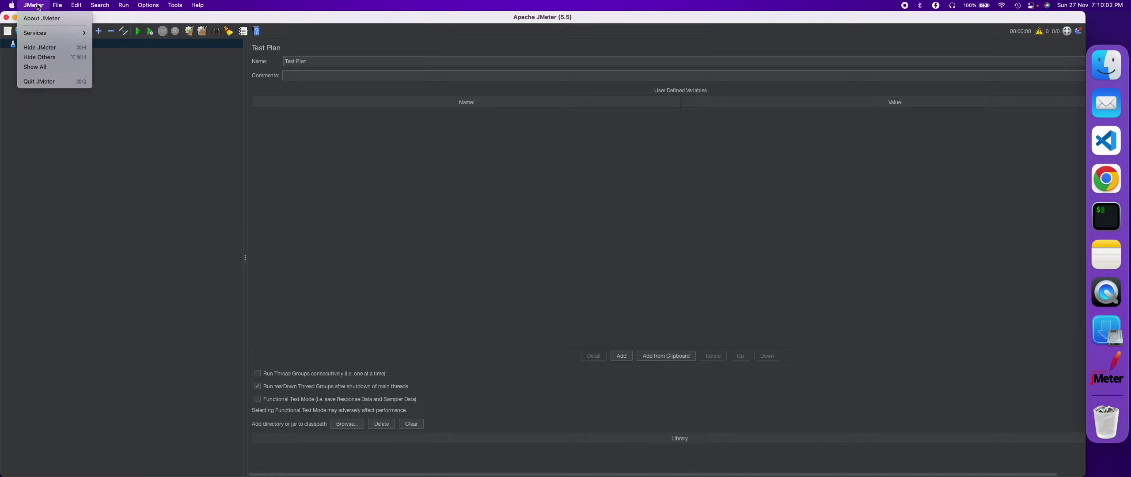
click(67, 85)
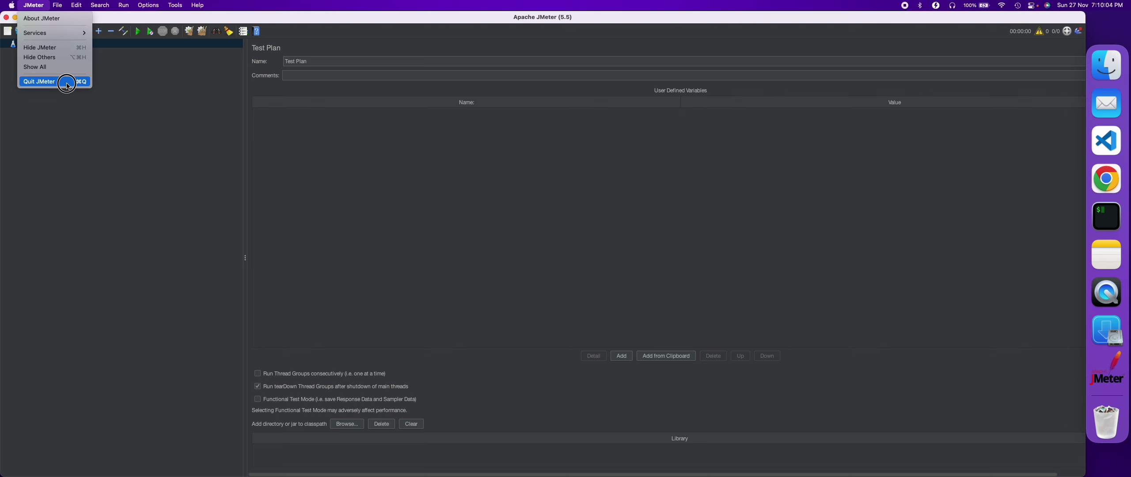